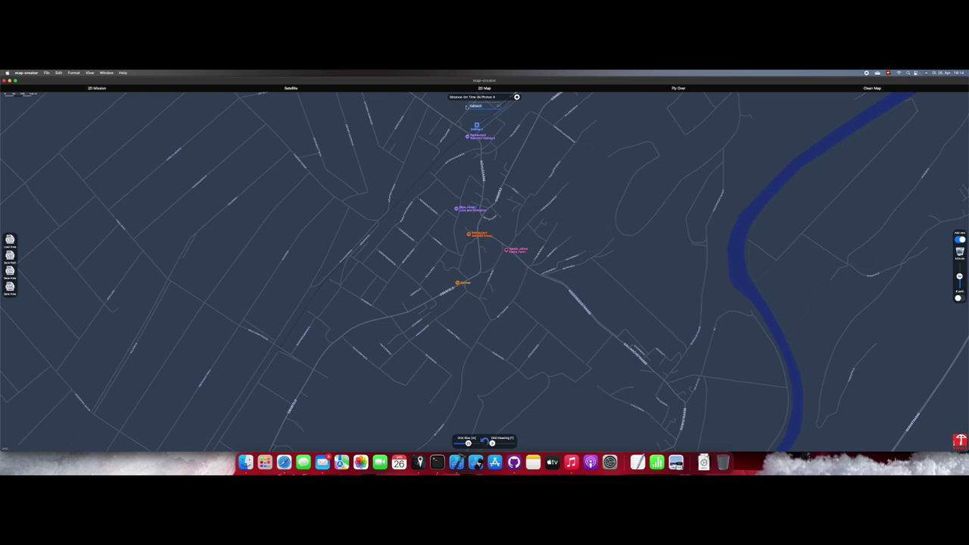
Go to Hasliberg on the map and load the saved survey area from Alpentower1Area.csv.
text(M)
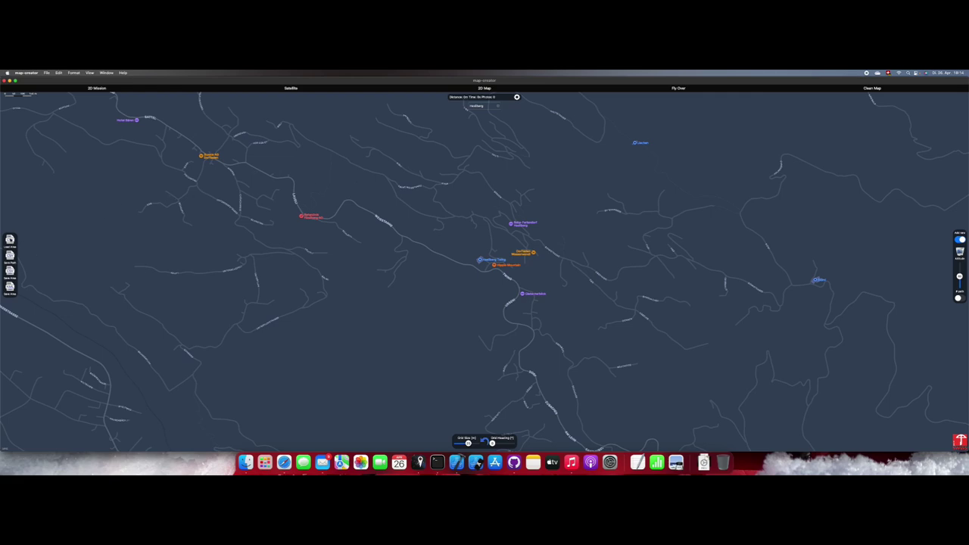
click(10, 240)
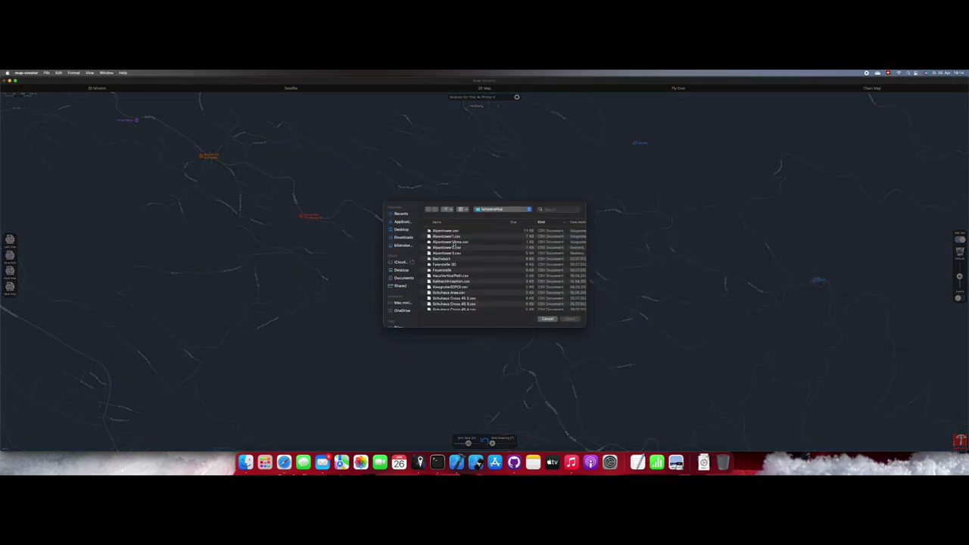
double_click(455, 244)
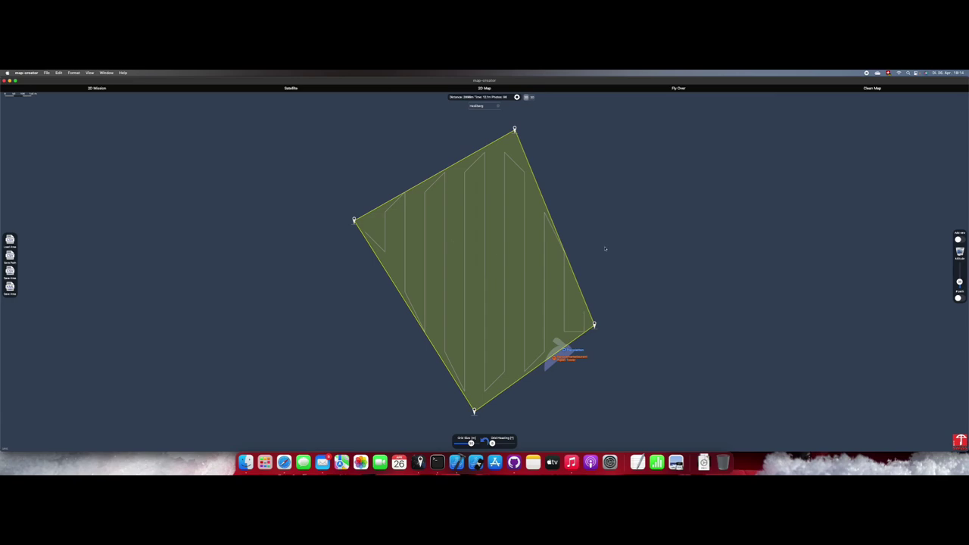
Show the area on satellite imagery, then configure the flight grid with a rotated heading, a crossing grid and adjusted grid size.
click(291, 88)
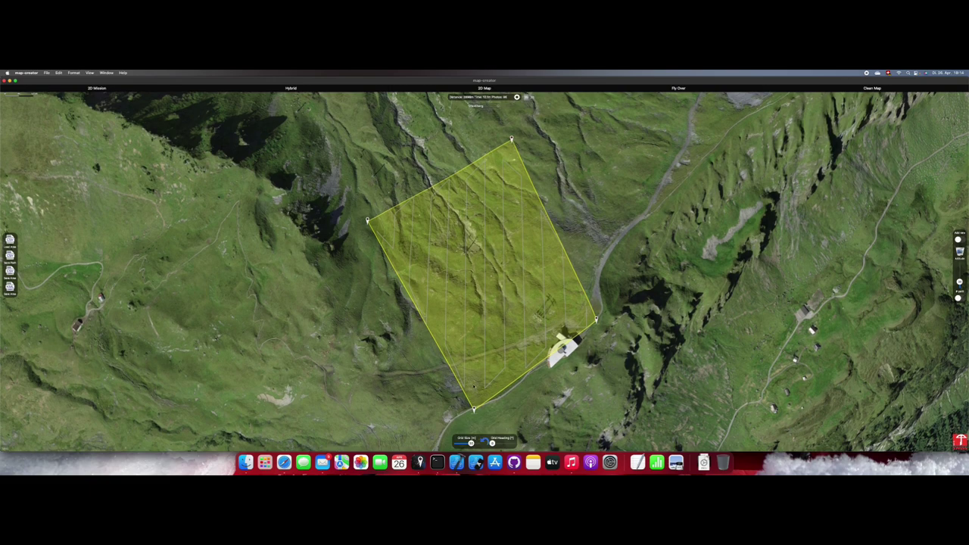
drag(471, 443, 497, 444)
click(960, 299)
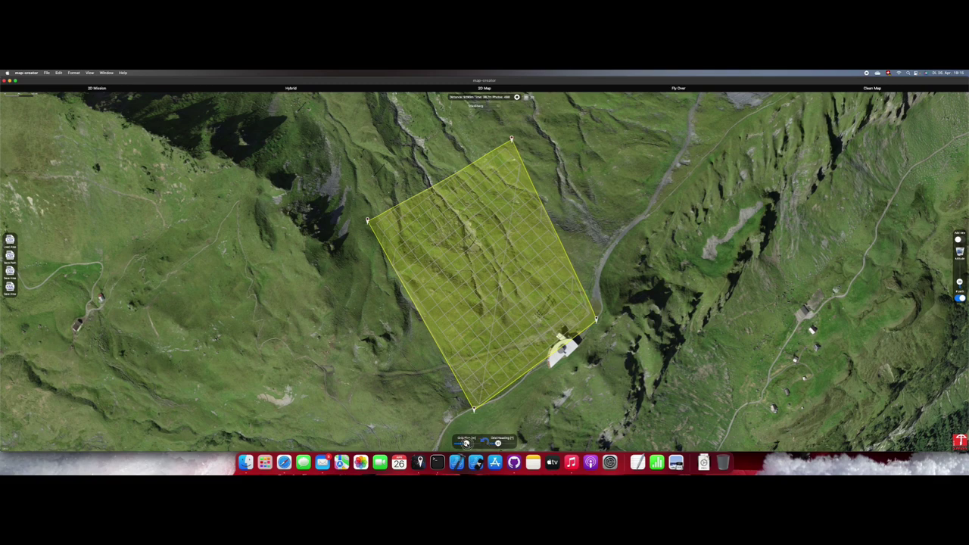
drag(468, 443, 470, 444)
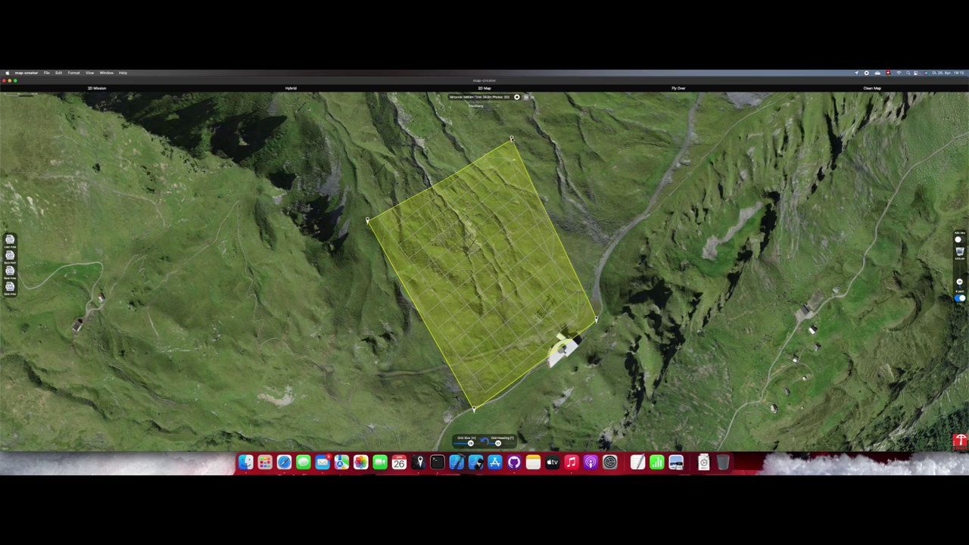
Reposition waypoint 1 at the area's upper corner and fine-tune the flight grid.
click(512, 139)
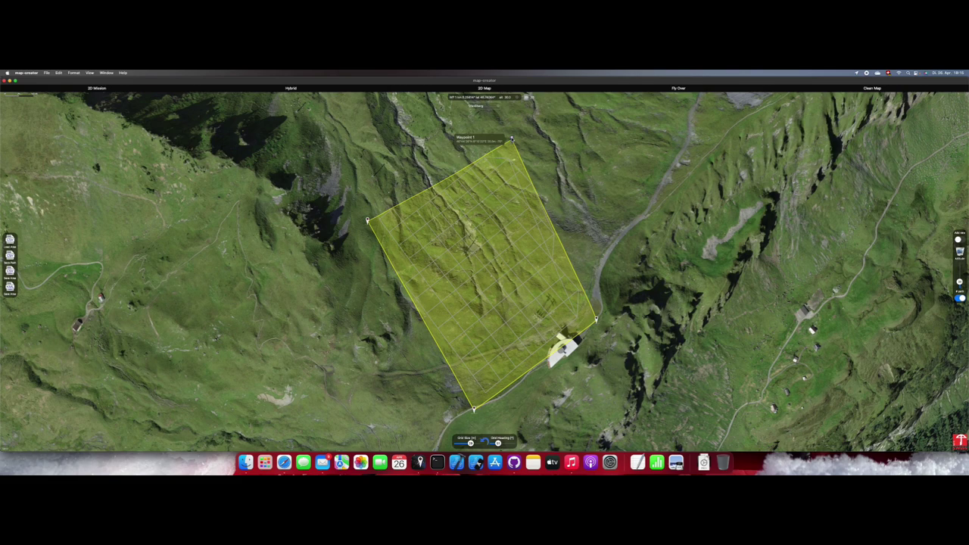
drag(512, 140, 525, 135)
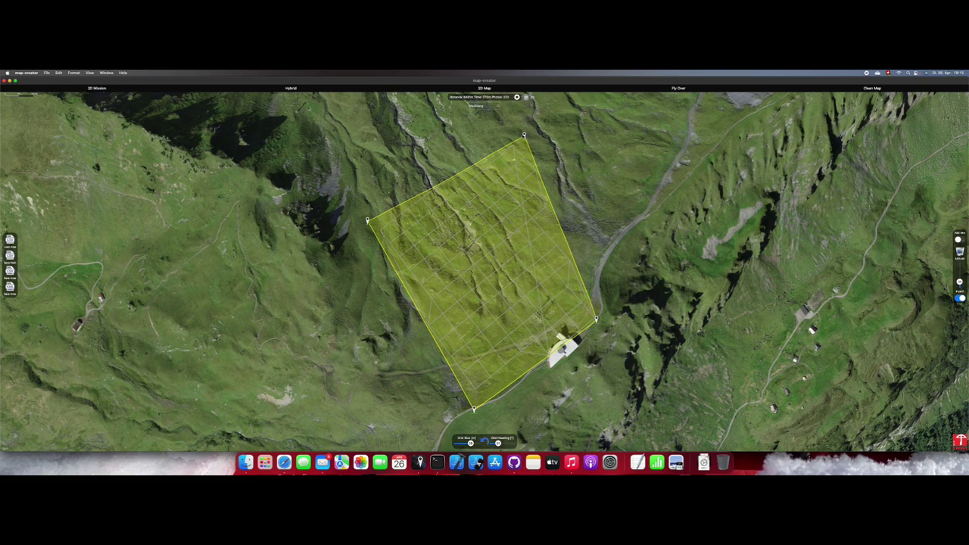
drag(524, 135, 514, 138)
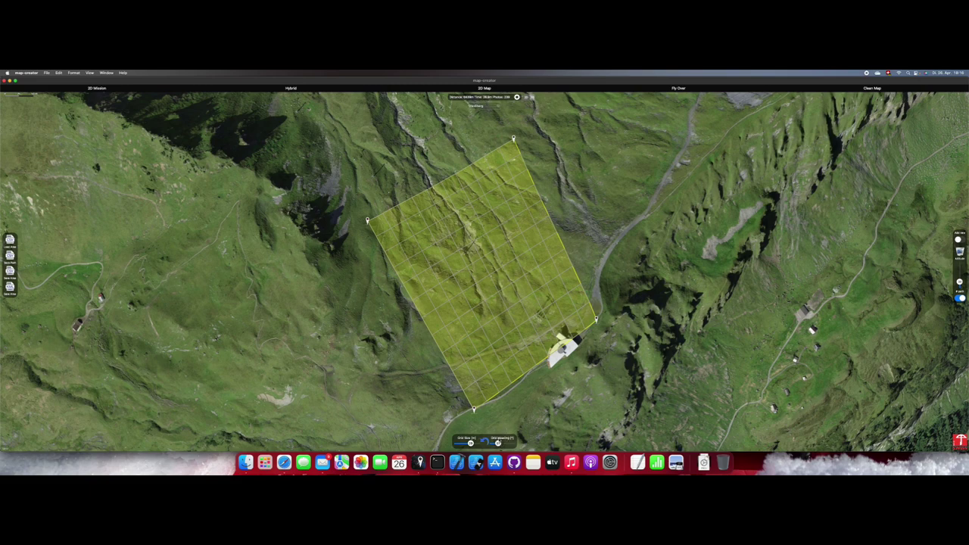
drag(471, 443, 471, 443)
Inspect the coordinates and altitudes of the corner waypoints of the survey area.
mouse_move(514, 139)
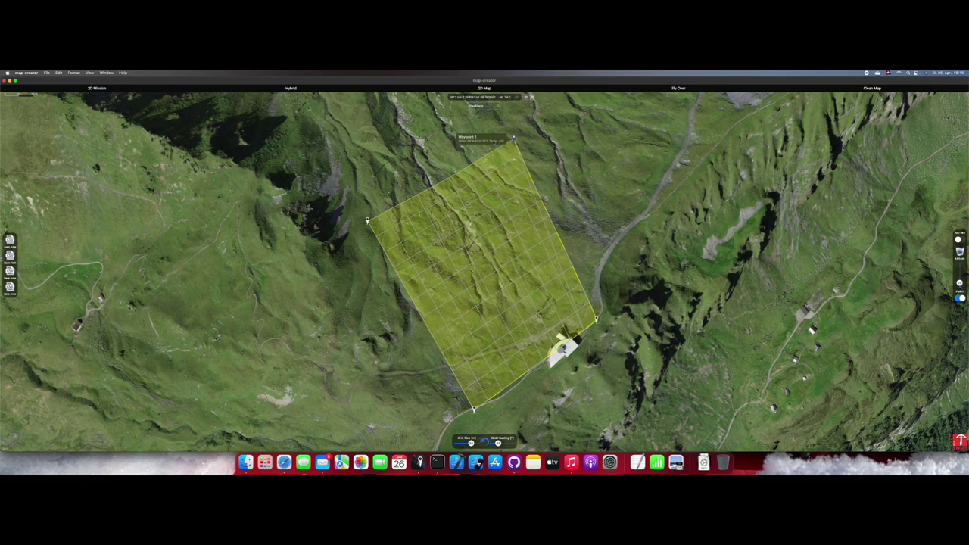
mouse_move(367, 221)
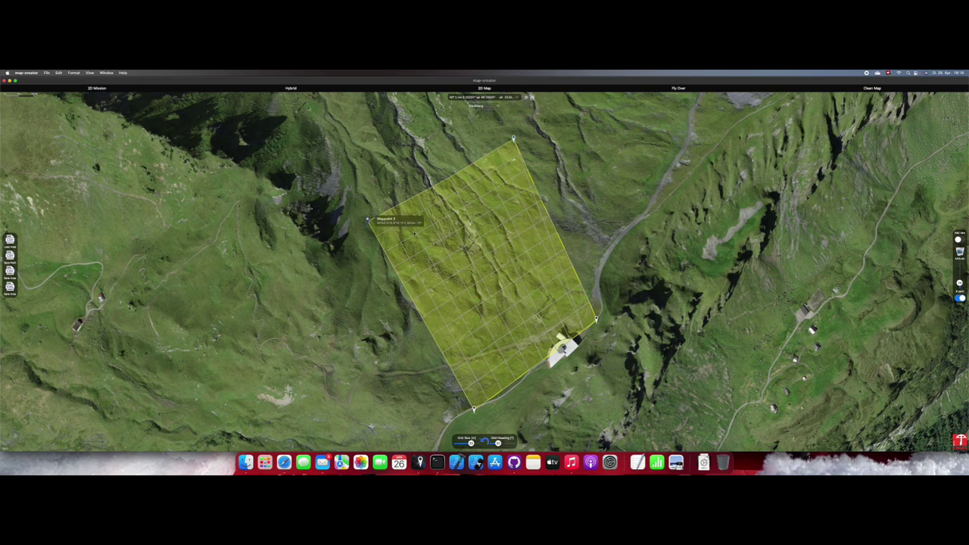
mouse_move(596, 319)
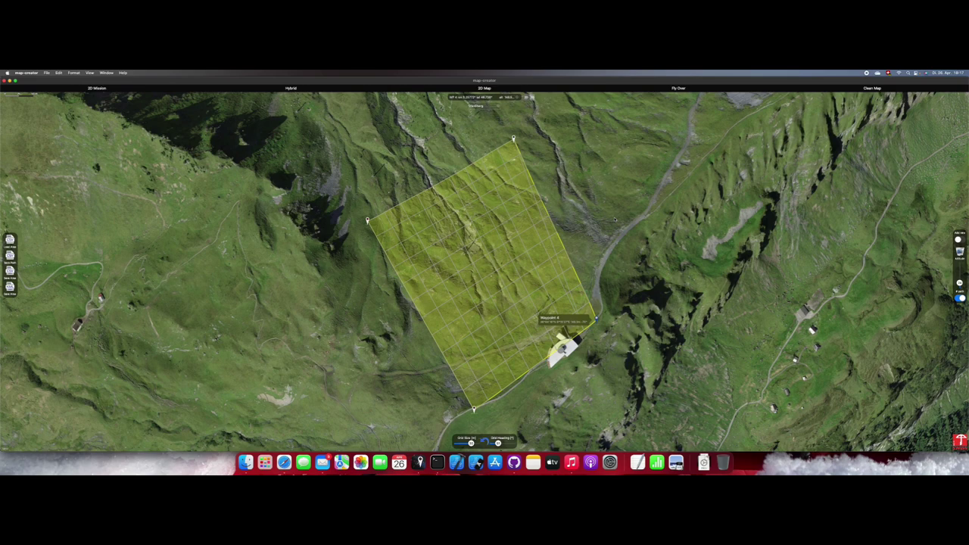
scroll(585, 264, down, 1)
drag(564, 395, 579, 381)
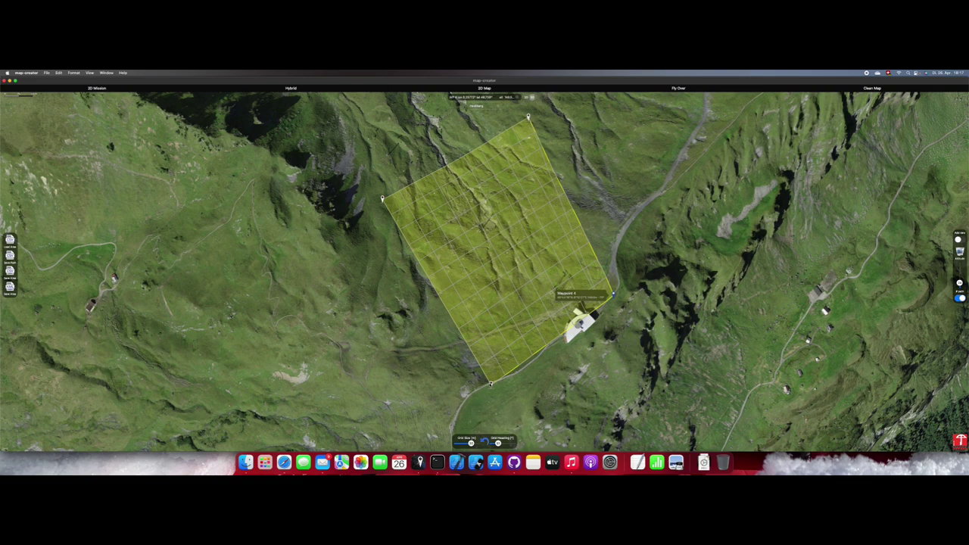
mouse_move(490, 384)
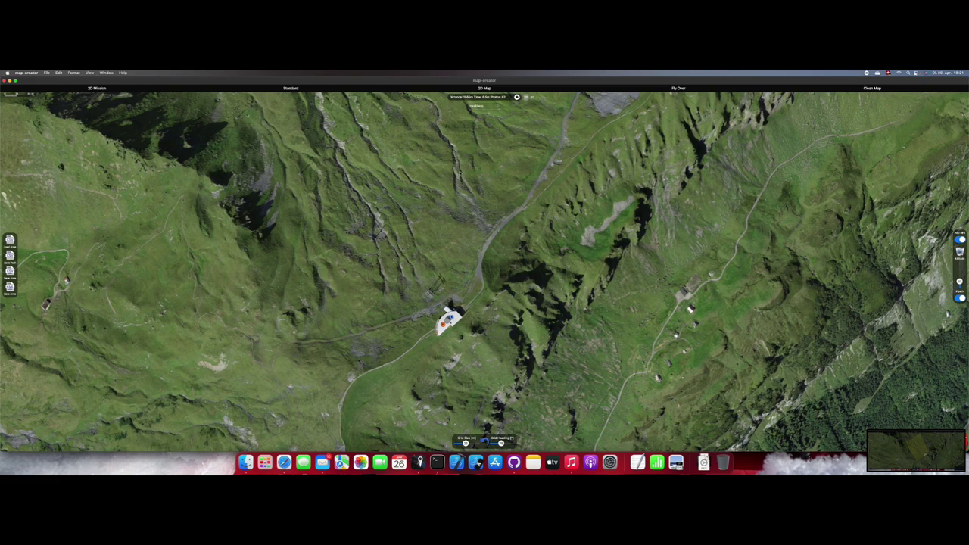
Outline a triangular survey area with three waypoints, two up on the slope and one on the road below the building.
click(446, 162)
click(362, 203)
click(403, 354)
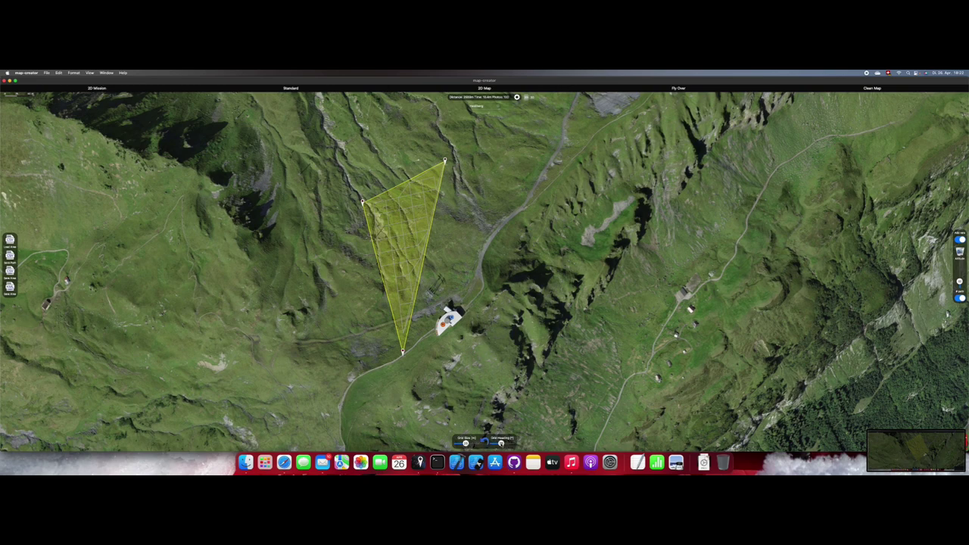
Adjust the grid heading, turn off the crossing grid and reduce the grid size for the triangular area.
drag(501, 443, 498, 443)
click(960, 299)
drag(466, 443, 463, 443)
Add a fourth waypoint after waypoint 3 on the road above the building and readjust the grid heading.
click(403, 352)
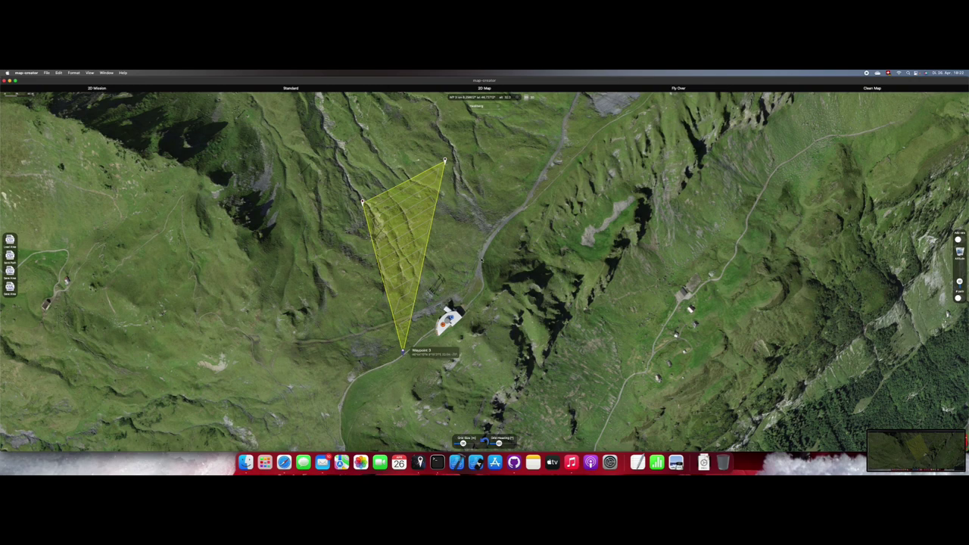
click(959, 239)
click(483, 283)
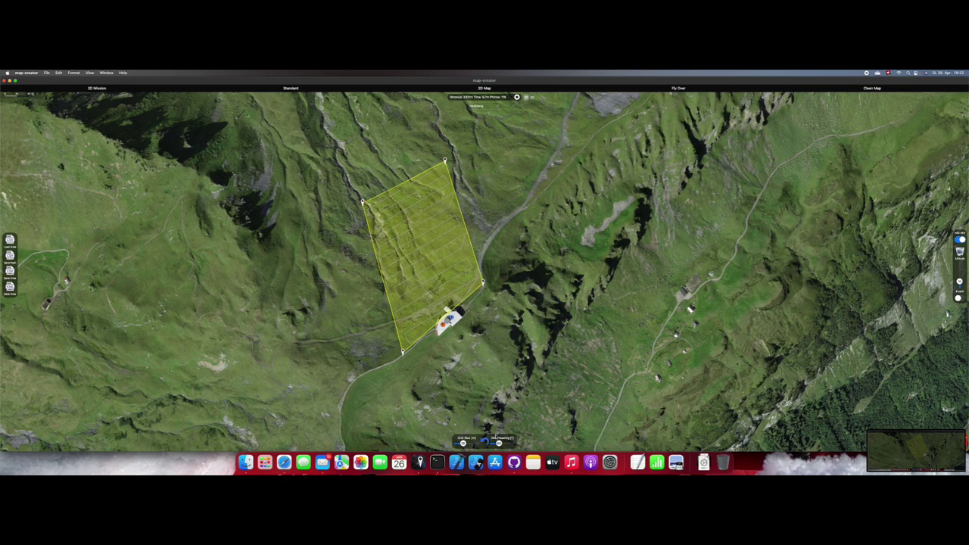
drag(498, 444, 503, 443)
click(960, 239)
Check the altitude of each waypoint around the new four-cornered area.
click(446, 161)
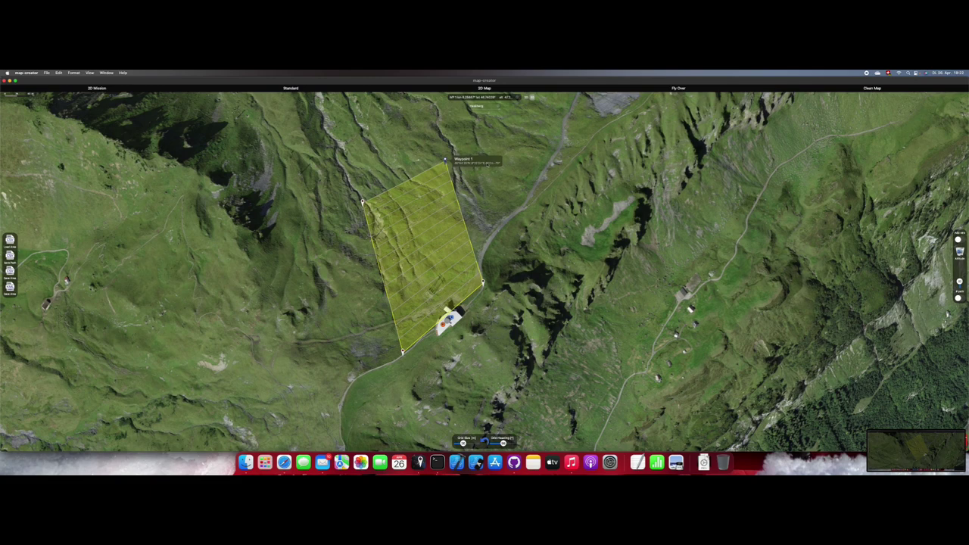
click(364, 201)
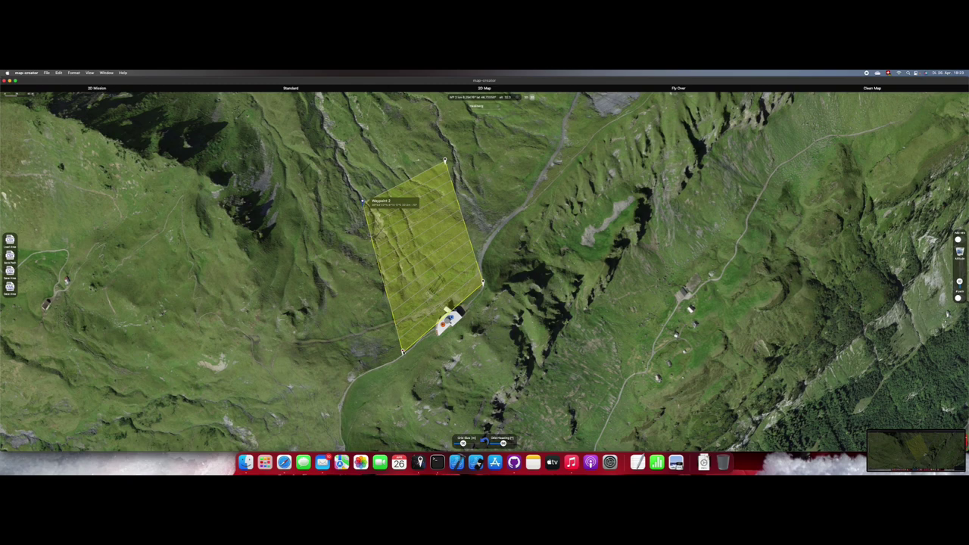
mouse_move(403, 351)
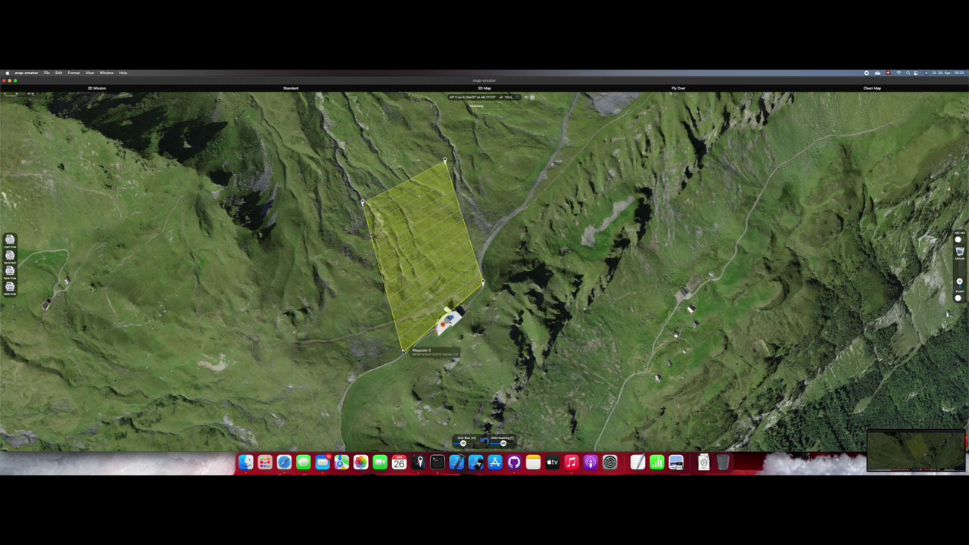
mouse_move(483, 282)
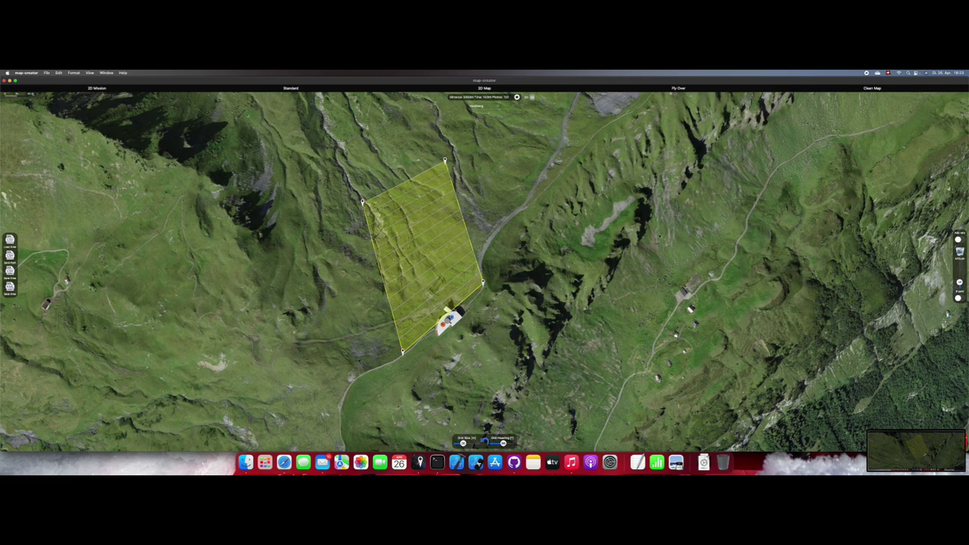
mouse_move(364, 202)
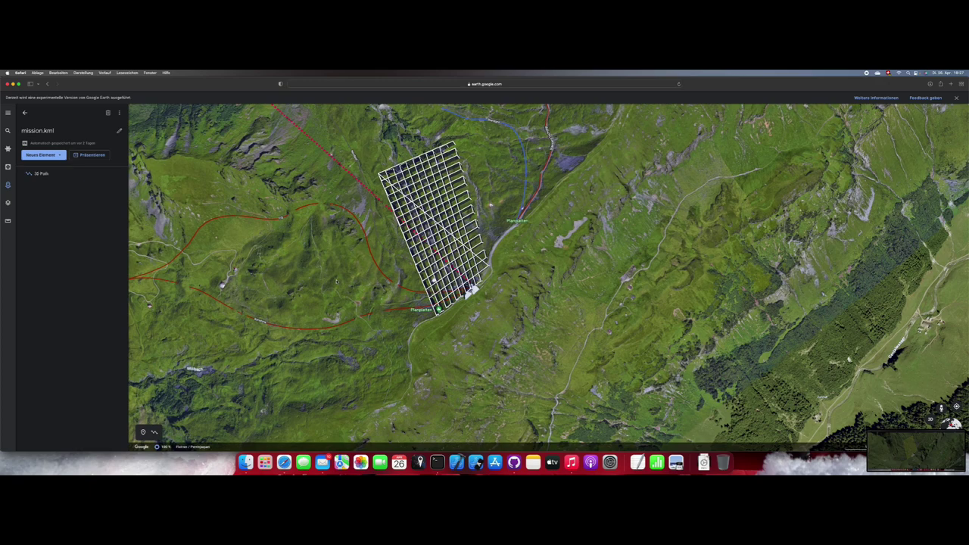
Examine the mission.kml flight path over the terrain in Google Earth's tilted 3D view from several sides.
key(o)
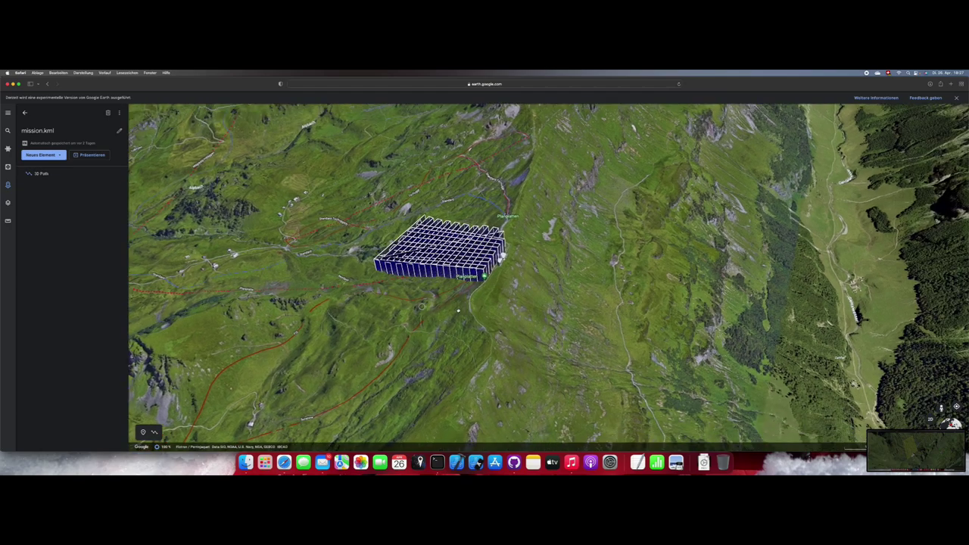
drag(458, 311, 484, 305)
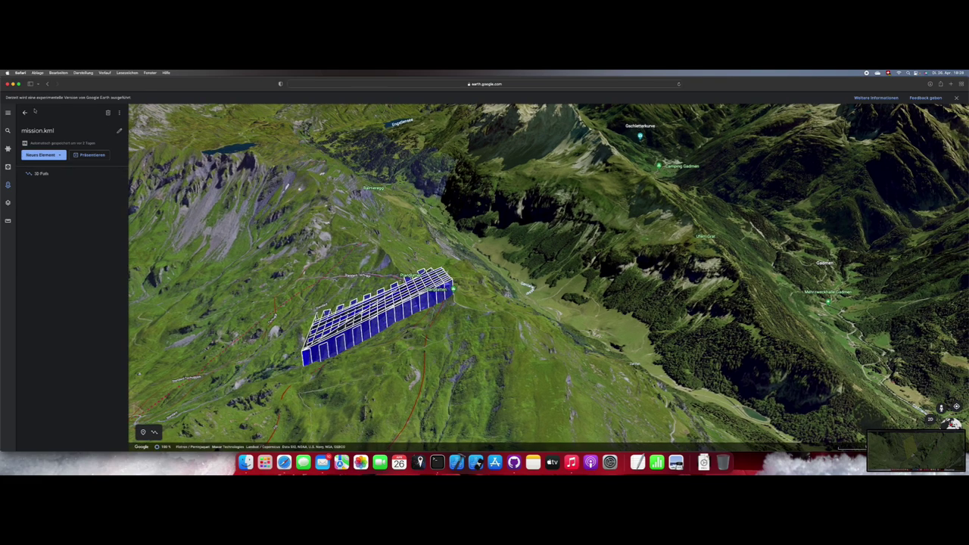
click(25, 113)
drag(315, 378, 393, 386)
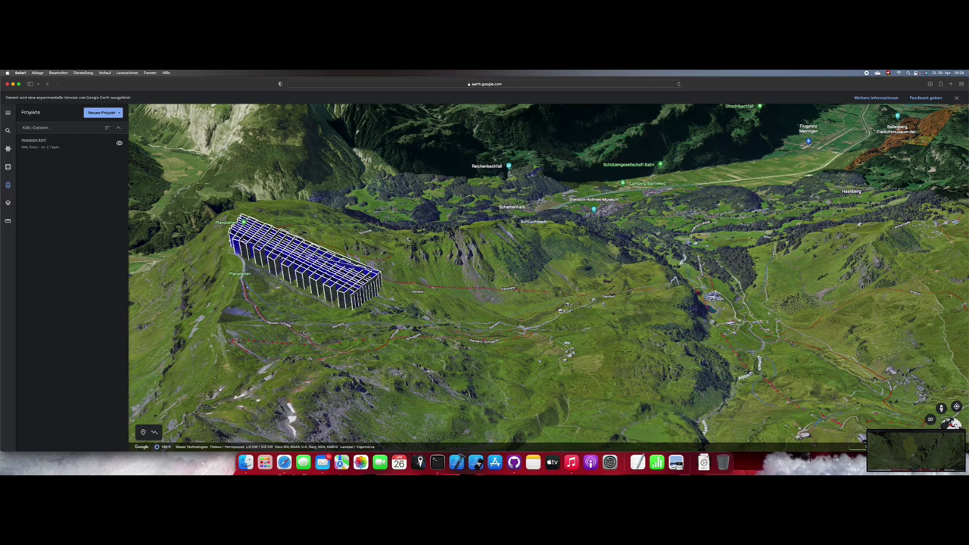
scroll(281, 280, up, 3)
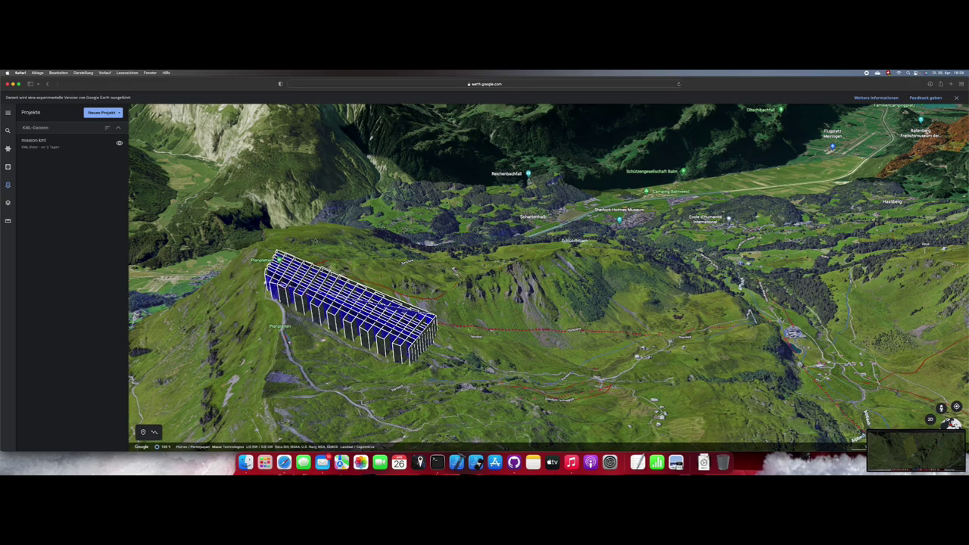
drag(307, 337, 396, 279)
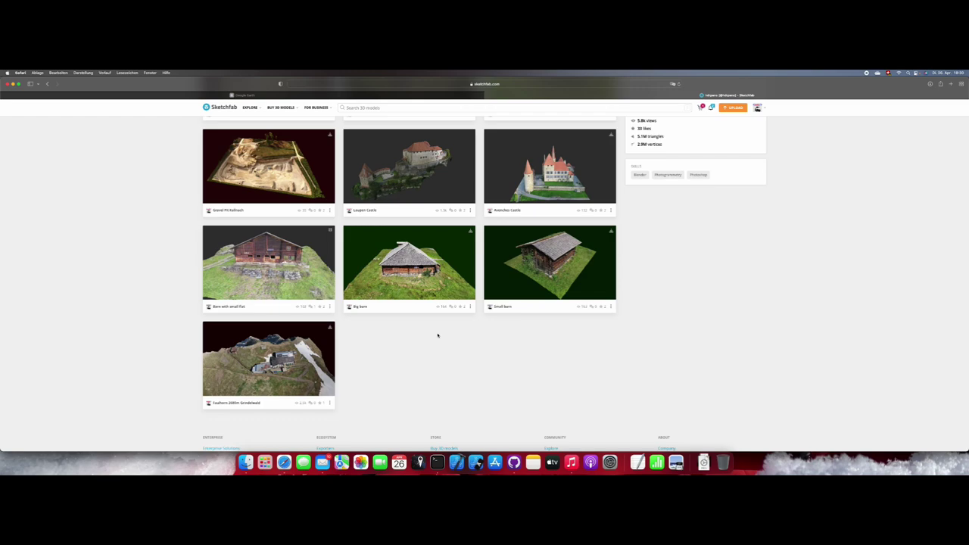
Open the Faulhorn 2680m Grindelwald model on Sketchfab and examine its cliff face, summit buildings and snow slopes.
click(276, 356)
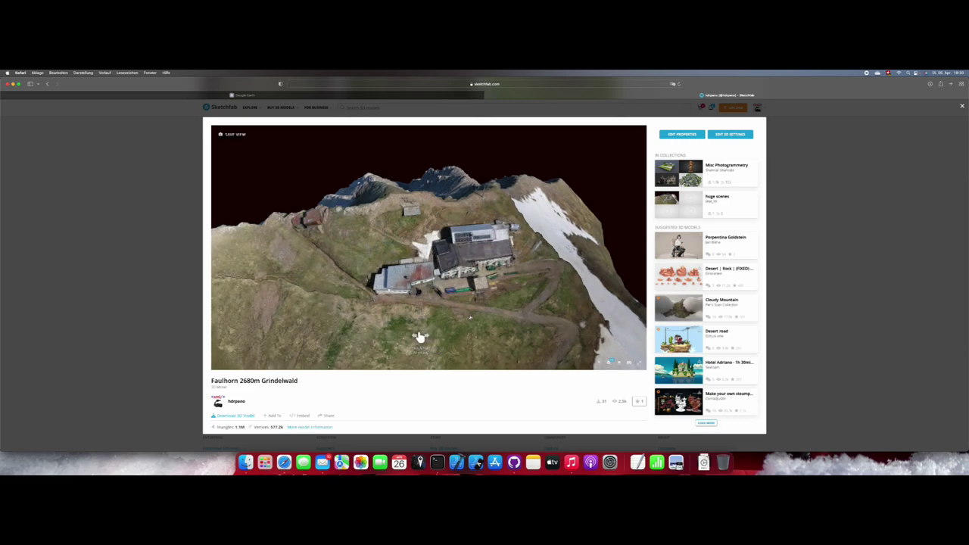
drag(483, 324, 412, 249)
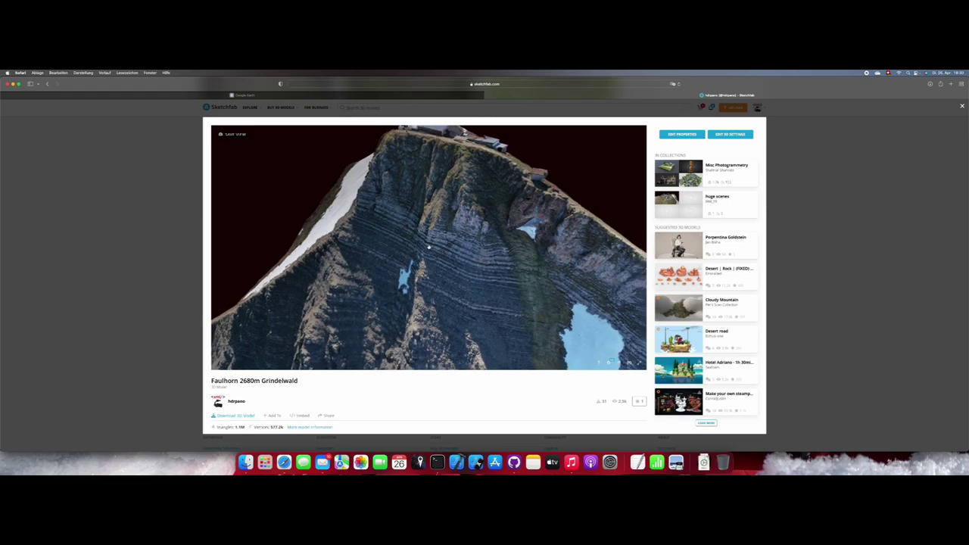
scroll(427, 247, up, 5)
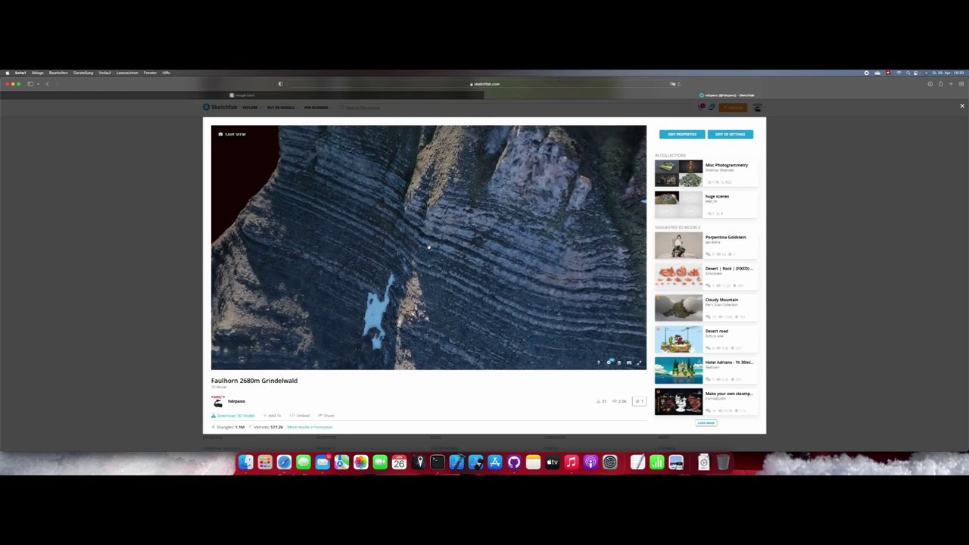
scroll(428, 247, down, 5)
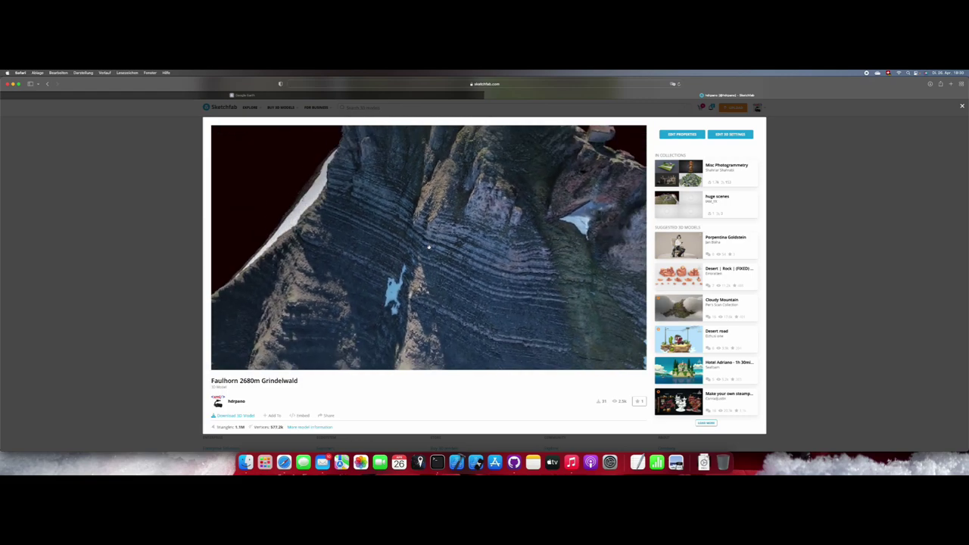
drag(506, 214, 443, 225)
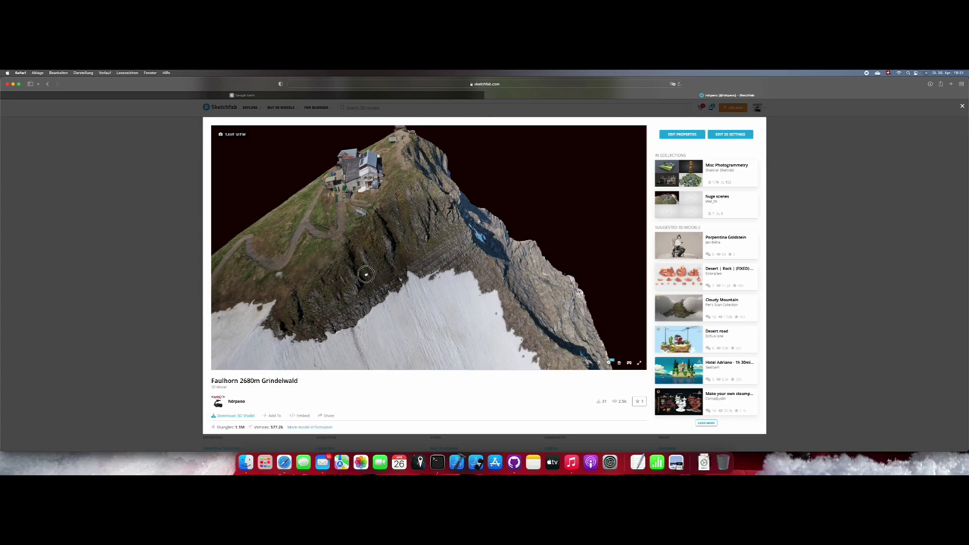
mouse_move(417, 283)
mouse_down()
mouse_move(450, 286)
mouse_move(414, 283)
mouse_up()
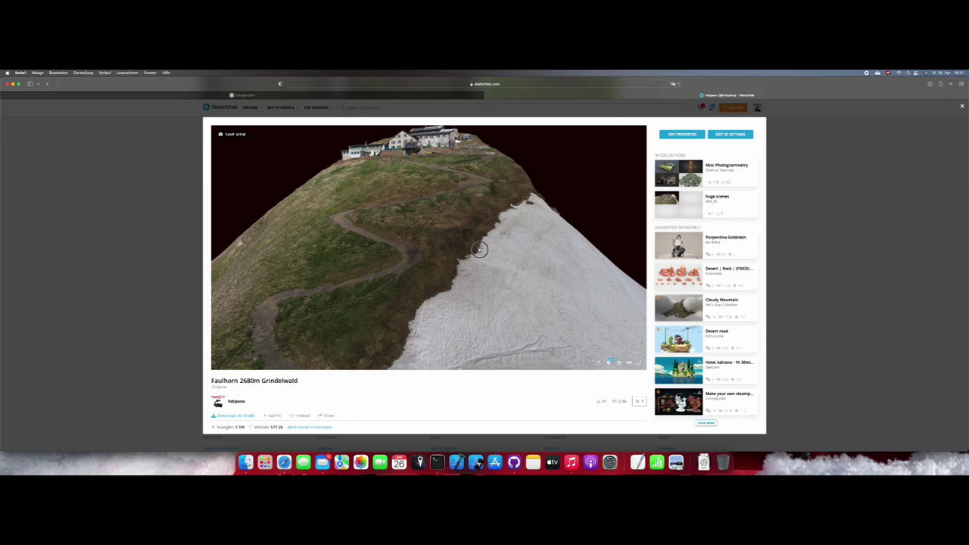
drag(465, 244, 450, 235)
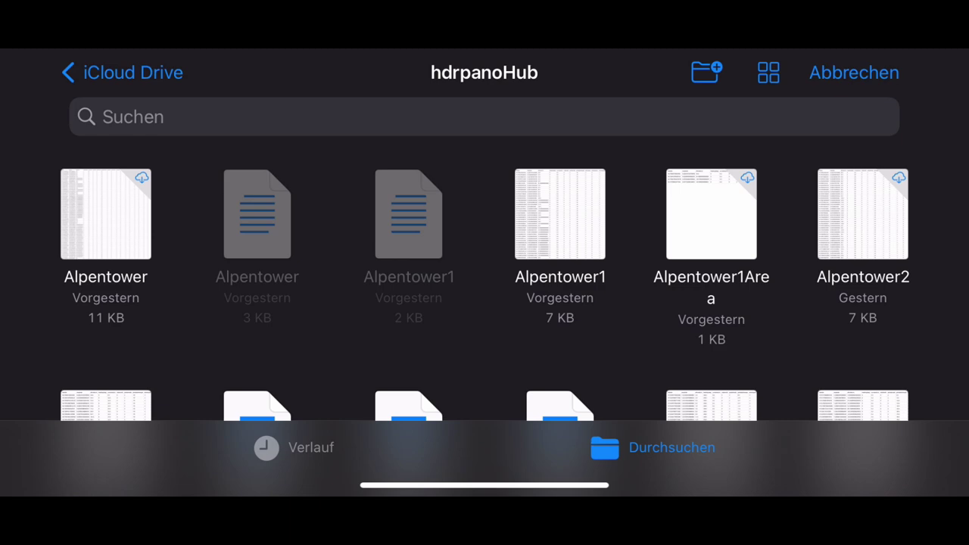
Load the Alpentower3 mission file from the hdrpanoHub folder and agree to raise the maximum flight altitude to 155.5 m.
scroll(484, 287, down, 3)
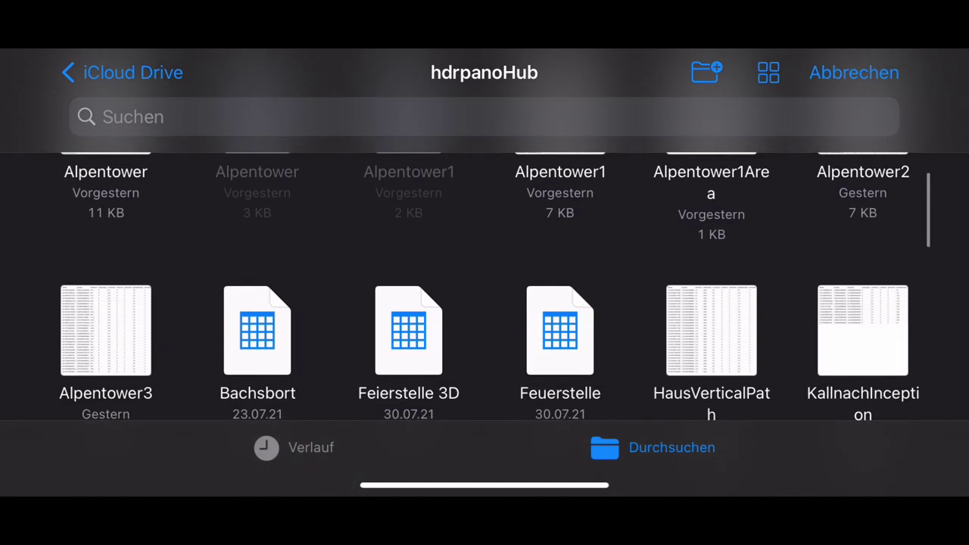
click(106, 331)
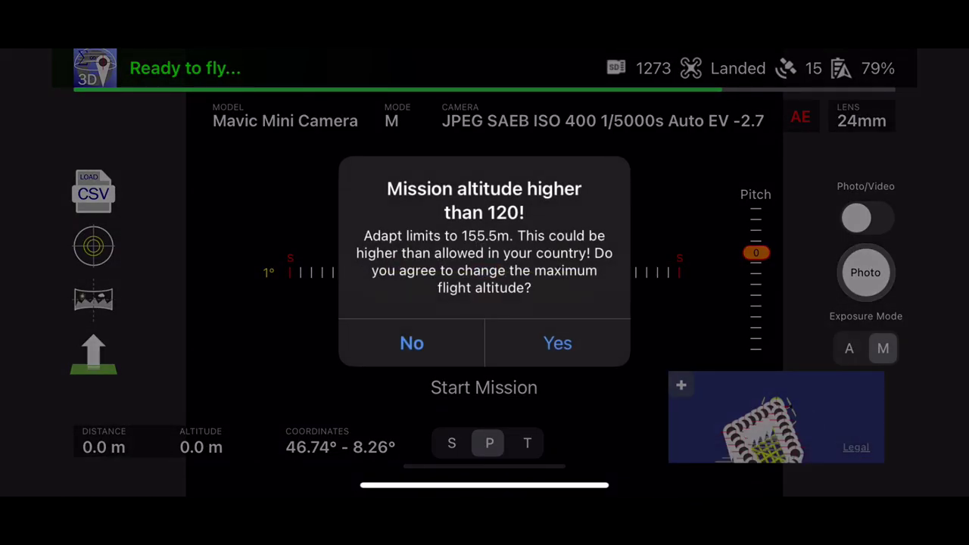
click(557, 343)
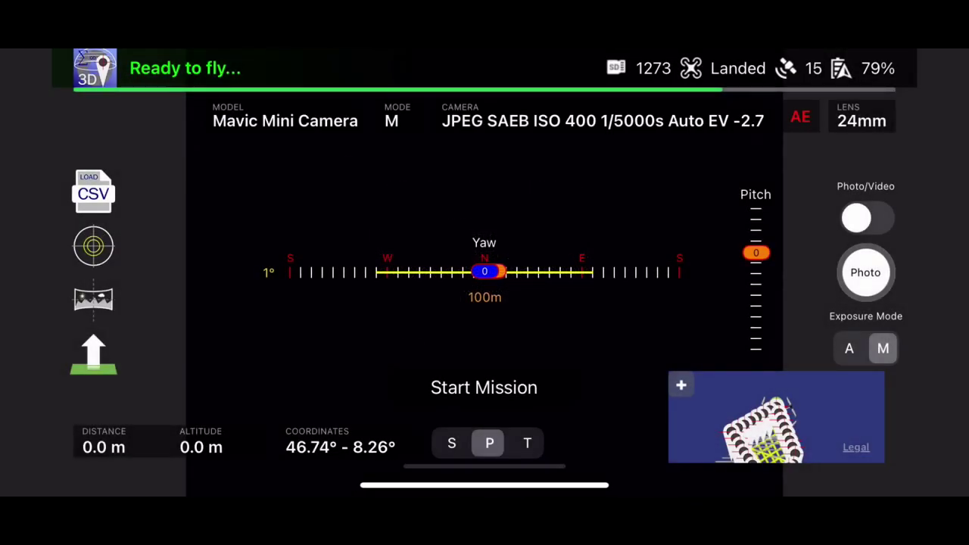
Enlarge the mission map, inspect the flight grid over satellite imagery and return to the standard map.
click(776, 417)
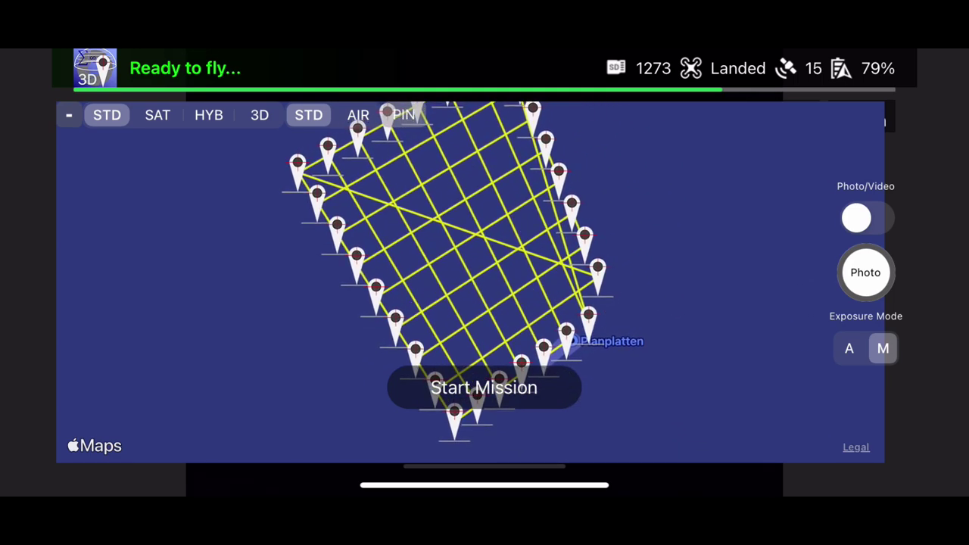
click(157, 115)
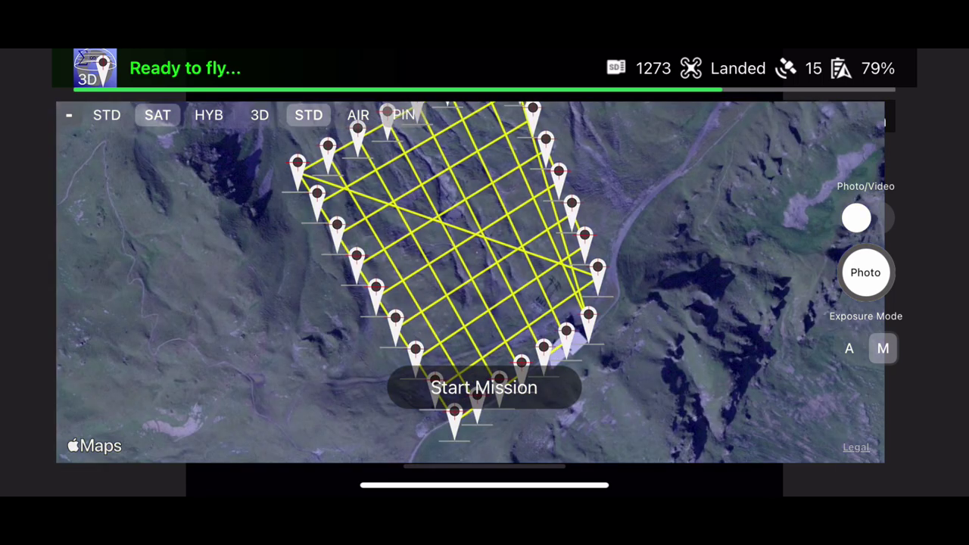
click(107, 114)
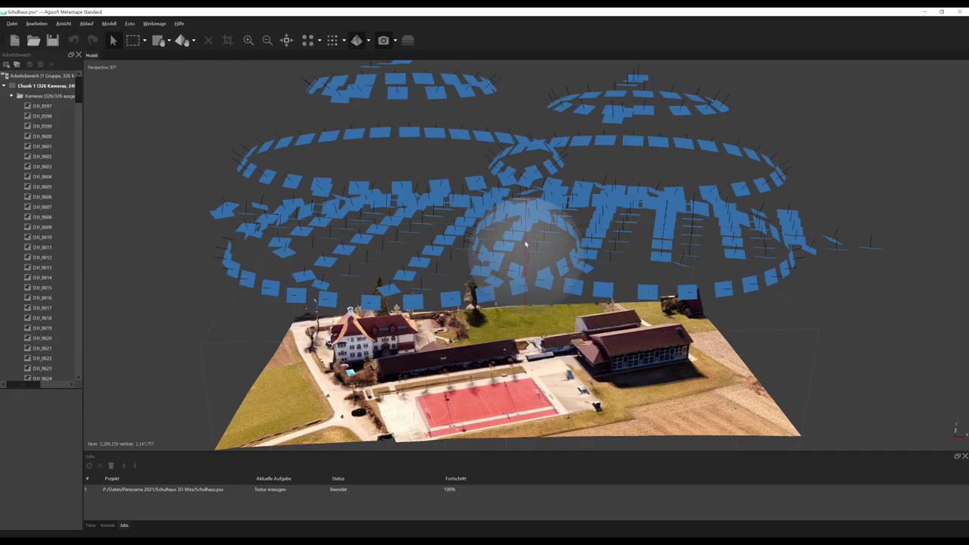
Switch to Agisoft Metashape and examine the Schulhaus model from steeper angles, with the camera positions above it and without them.
mouse_move(524, 238)
mouse_down()
mouse_move(537, 314)
mouse_move(536, 246)
mouse_move(516, 241)
mouse_up()
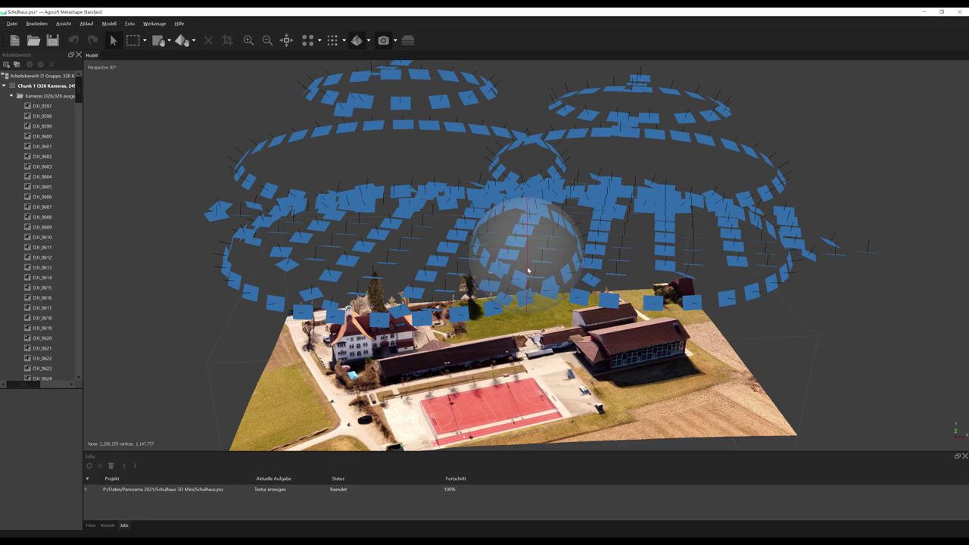
drag(527, 270, 528, 276)
drag(528, 274, 527, 275)
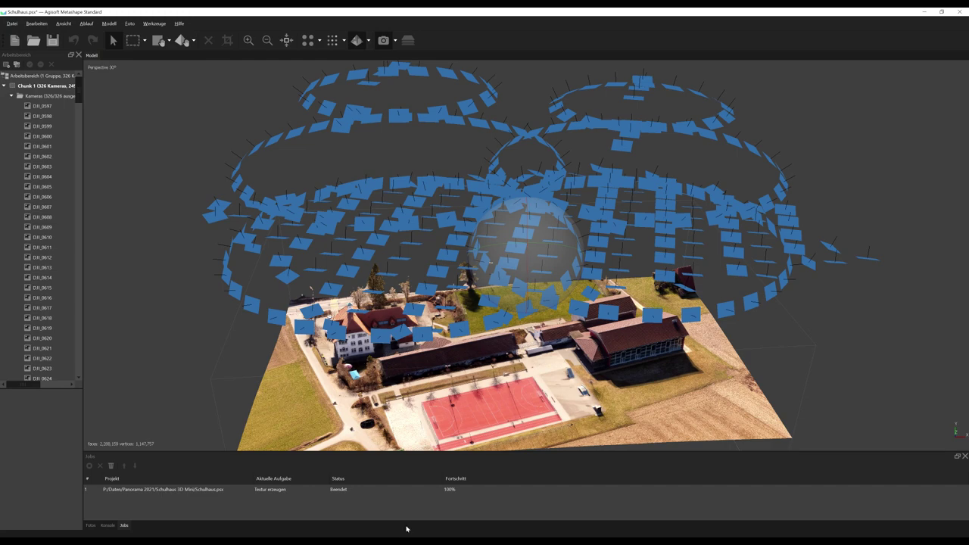
key(F10)
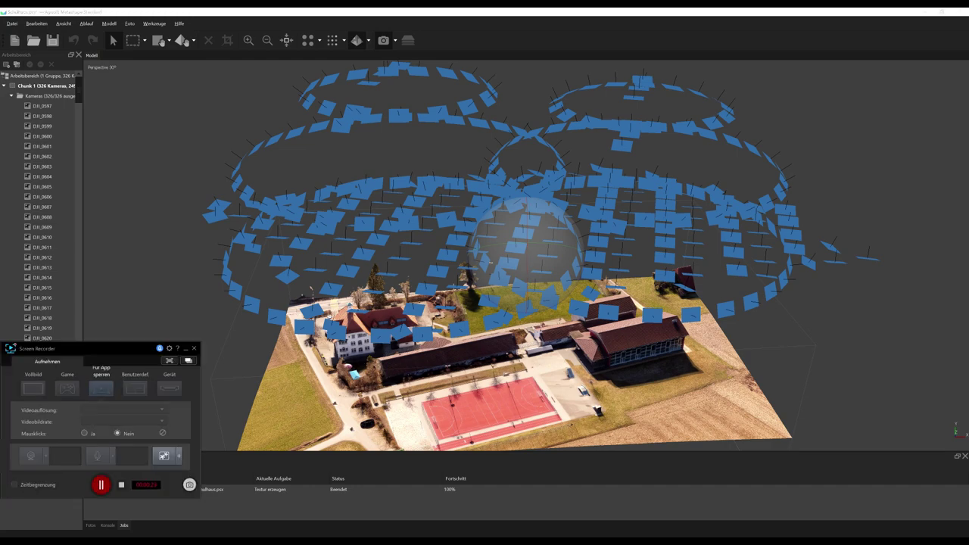
click(103, 485)
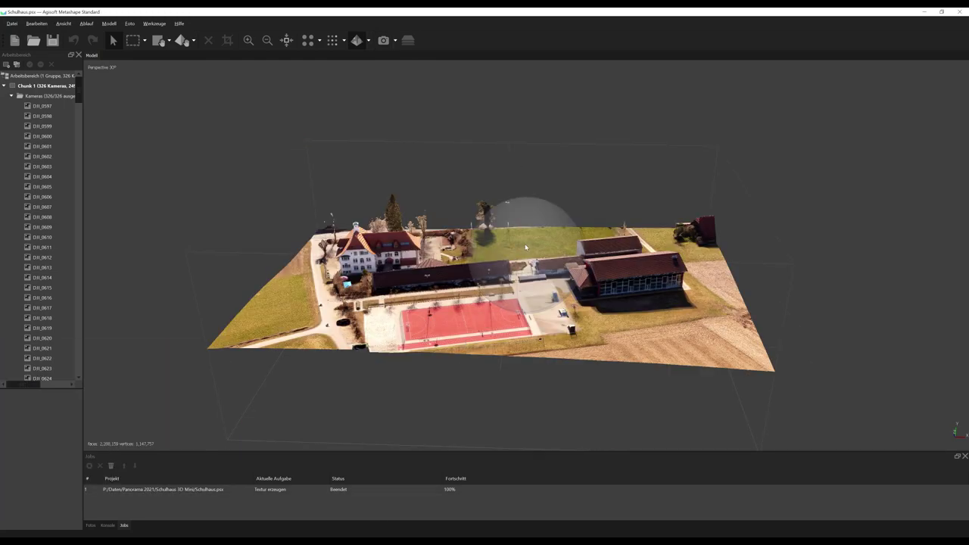
drag(520, 241, 527, 216)
drag(556, 277, 559, 259)
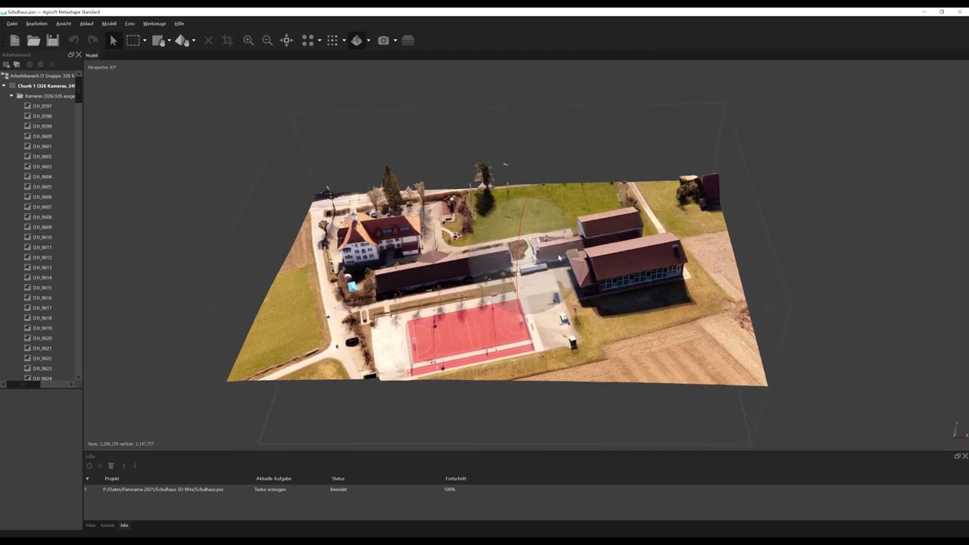